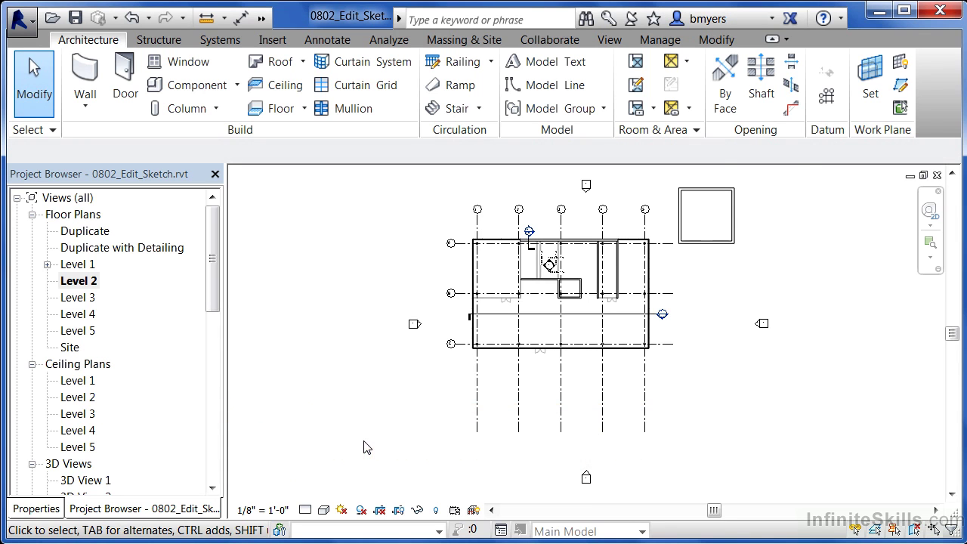
Step: Zoom and pan the Level 2 plan in to the building's upper-right corner
scroll(605, 257, "up", 3)
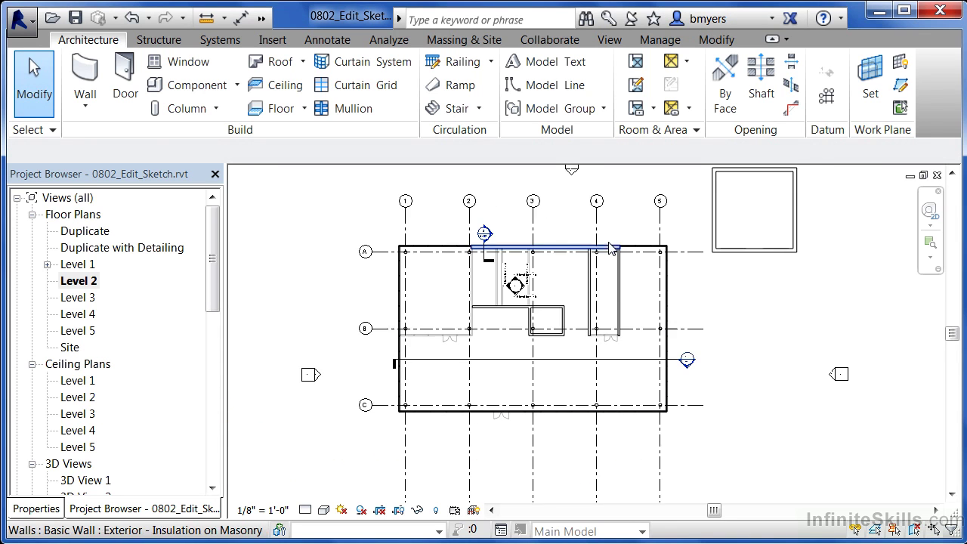
scroll(603, 259, "up", 1)
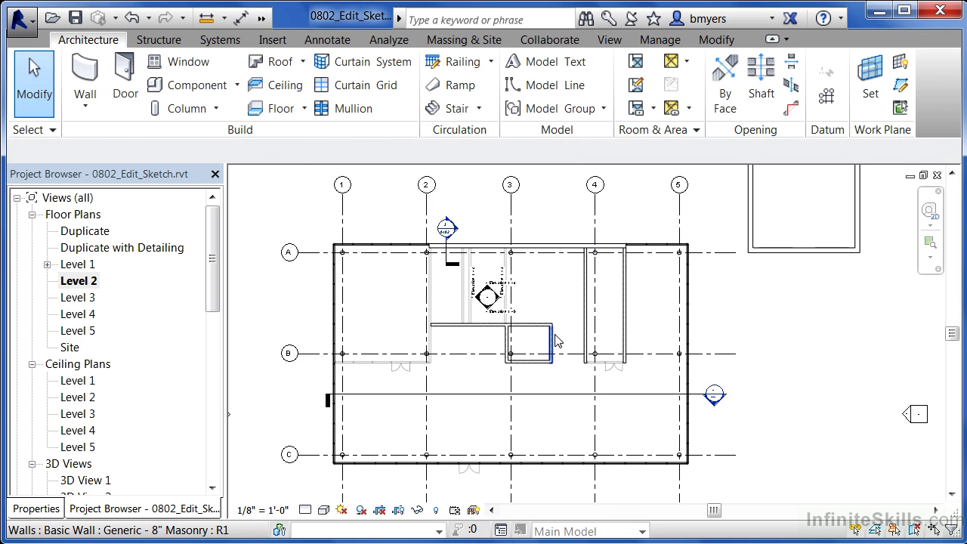
scroll(556, 340, "up", 1)
scroll(556, 340, "up", 2)
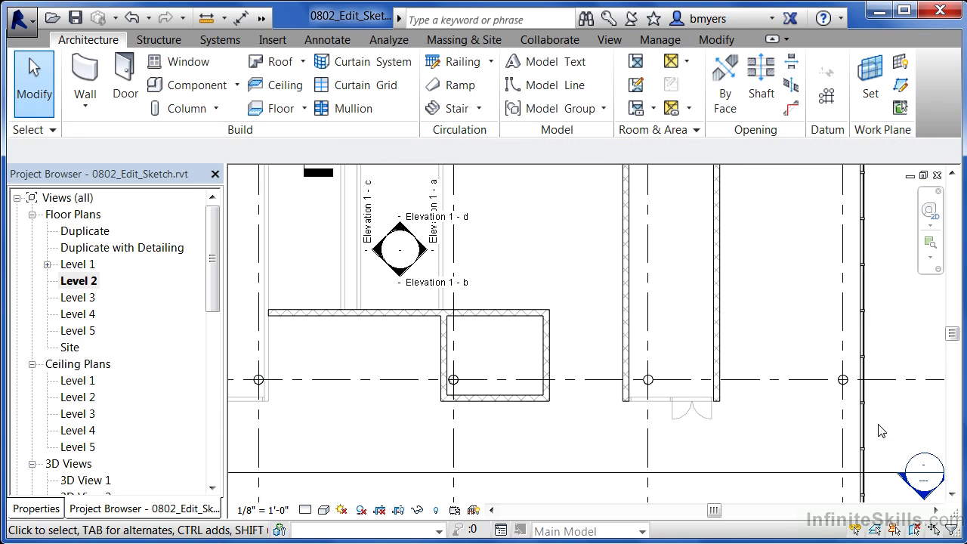
scroll(687, 434, "down", 3)
scroll(752, 340, "up", 3)
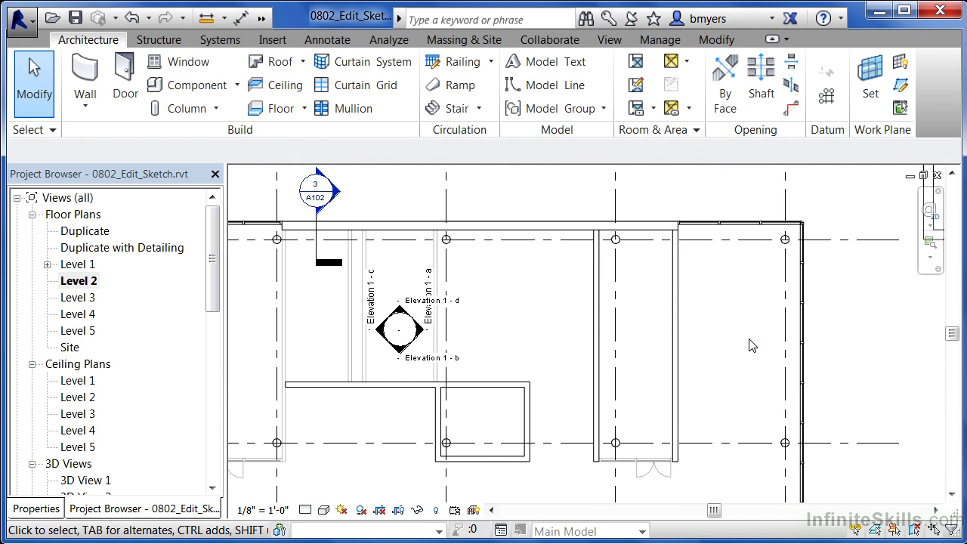
mouse_move(747, 359)
middle_mouse_down()
mouse_move(751, 341)
mouse_move(744, 347)
middle_mouse_up()
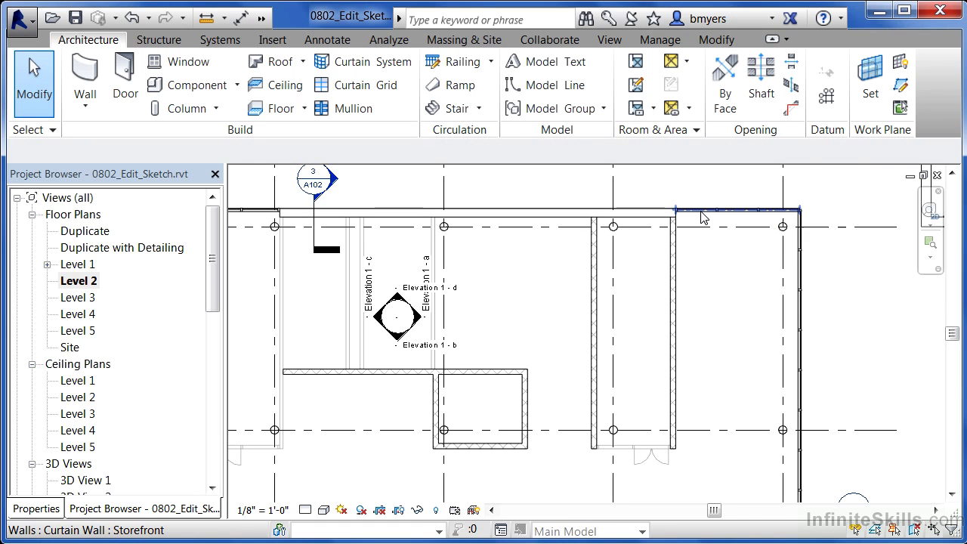
scroll(701, 218, "up", 5)
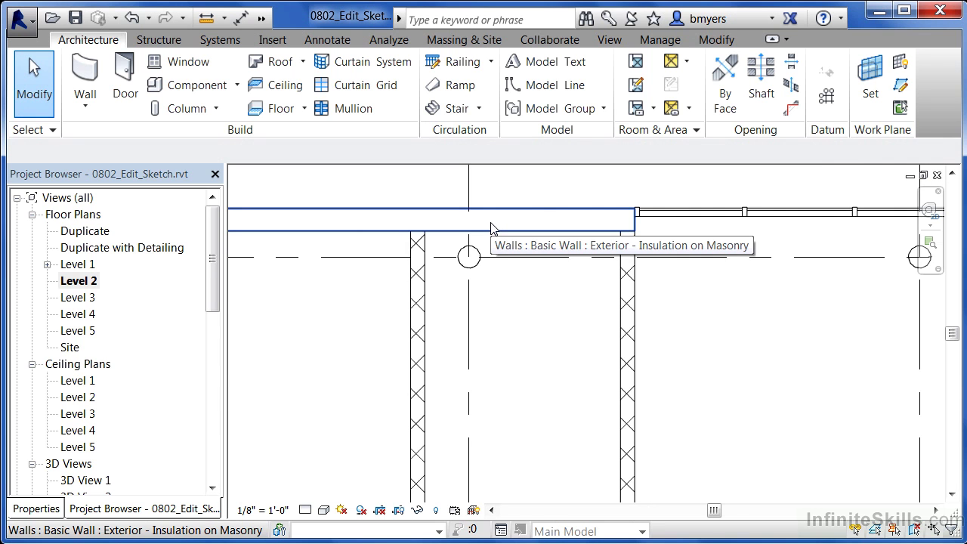
scroll(491, 228, "down", 6)
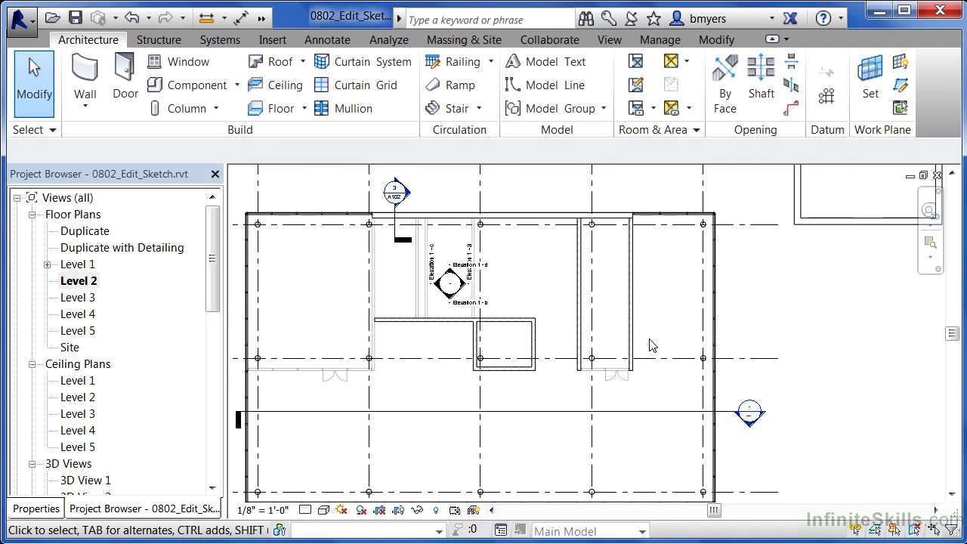
scroll(724, 200, "up", 2)
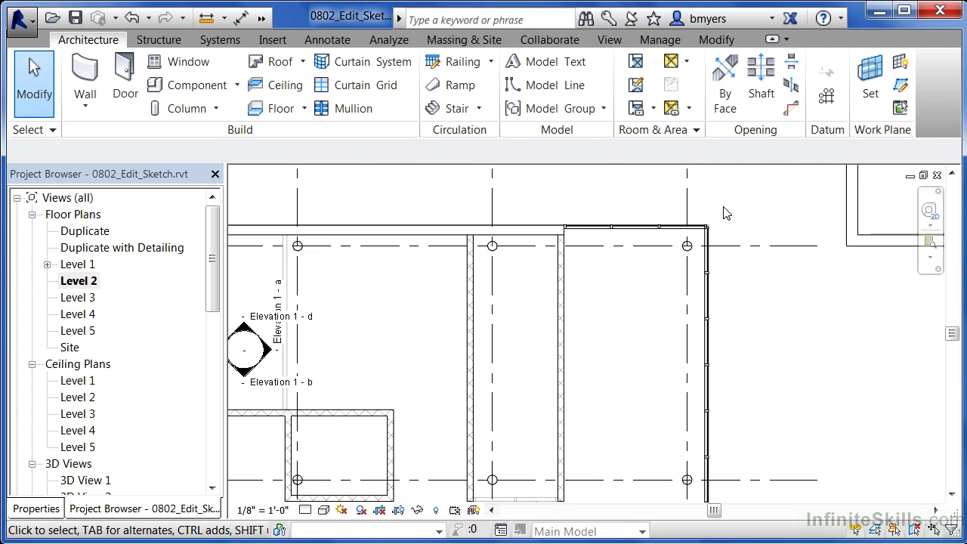
scroll(724, 213, "up", 1)
Step: Crossing-select the upper-right corner, then filter out Walls, Curtain Wall Mullions and Curtain Panels, keeping Floors
left_click_drag(737, 190, 689, 247)
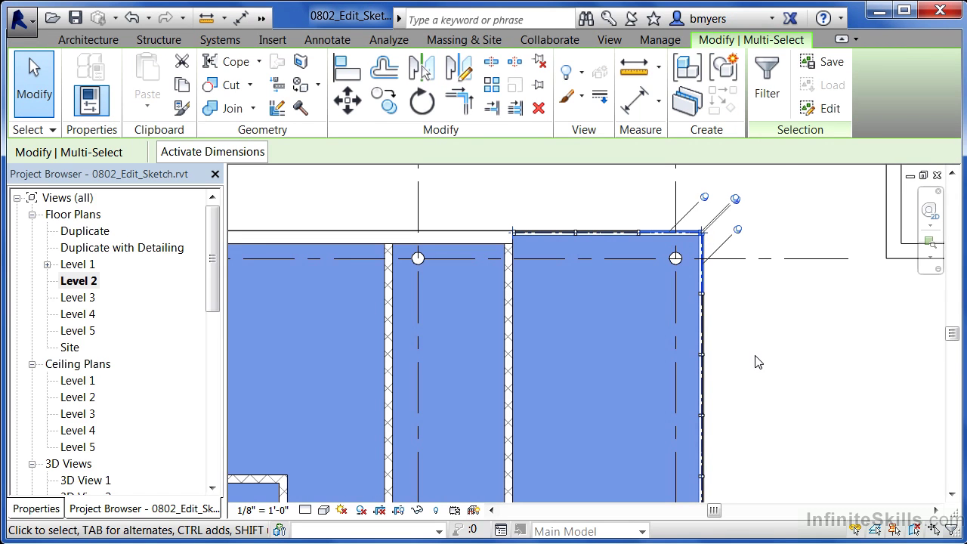
left_click(767, 95)
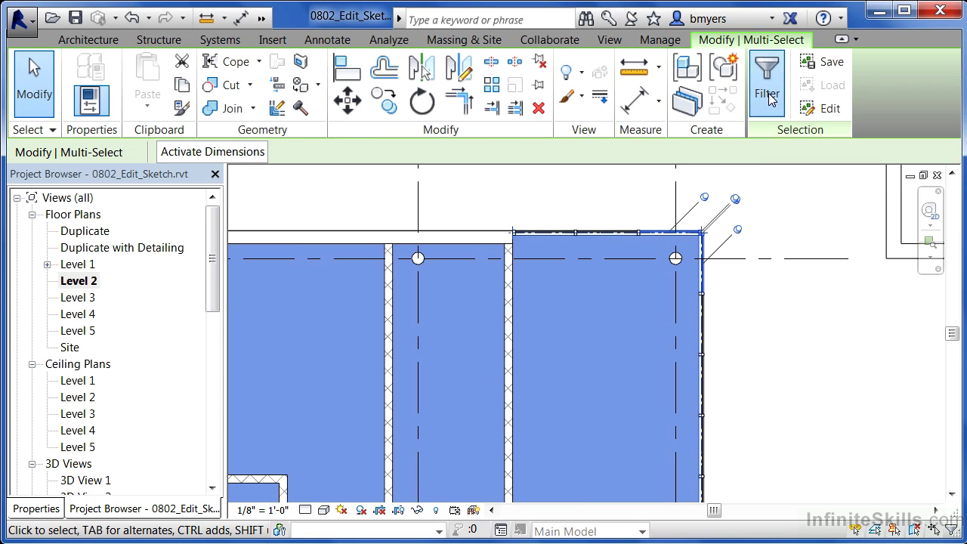
left_click(326, 206)
left_click(326, 175)
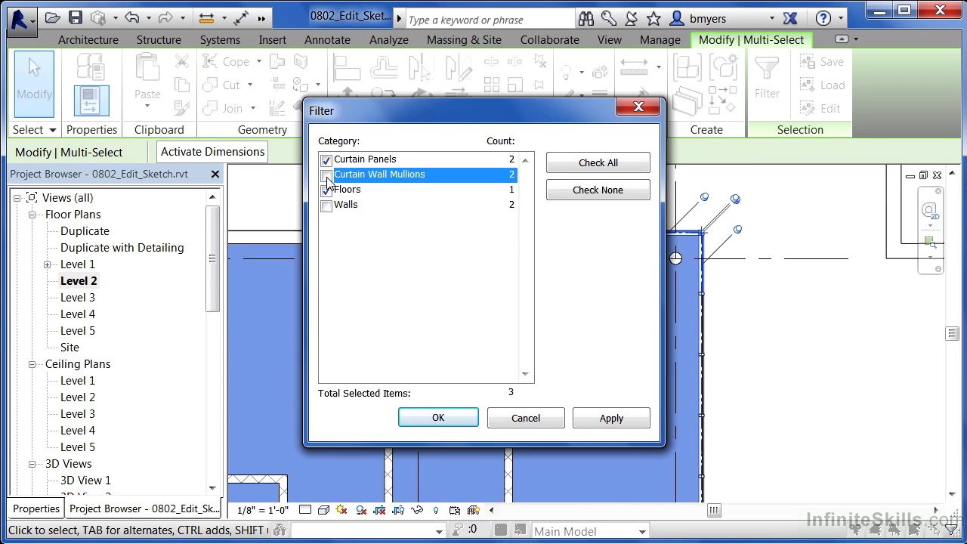
left_click(326, 159)
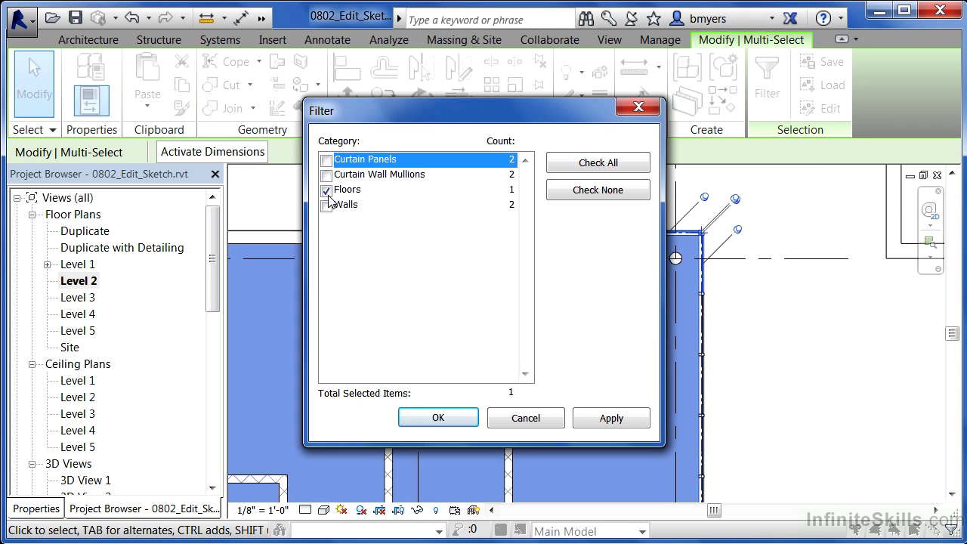
left_click(460, 420)
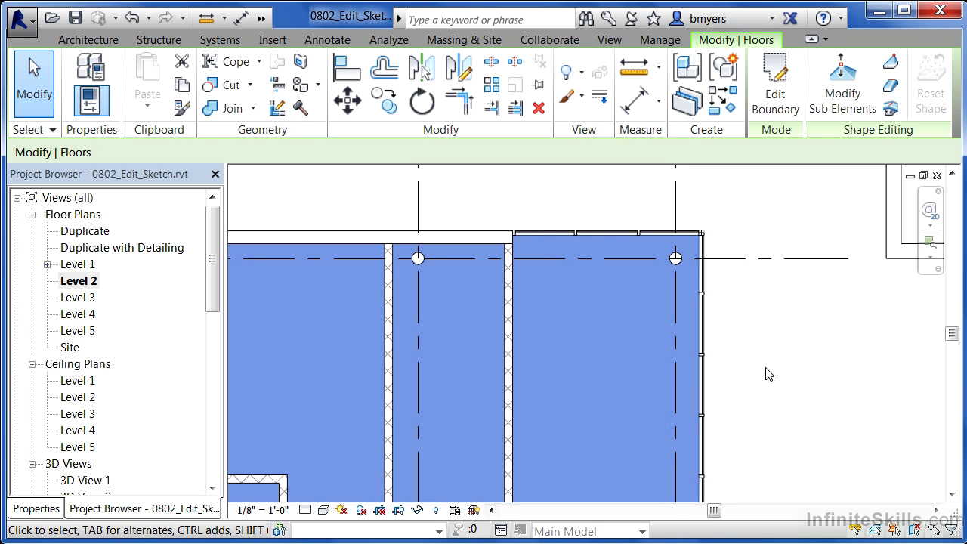
key("Escape")
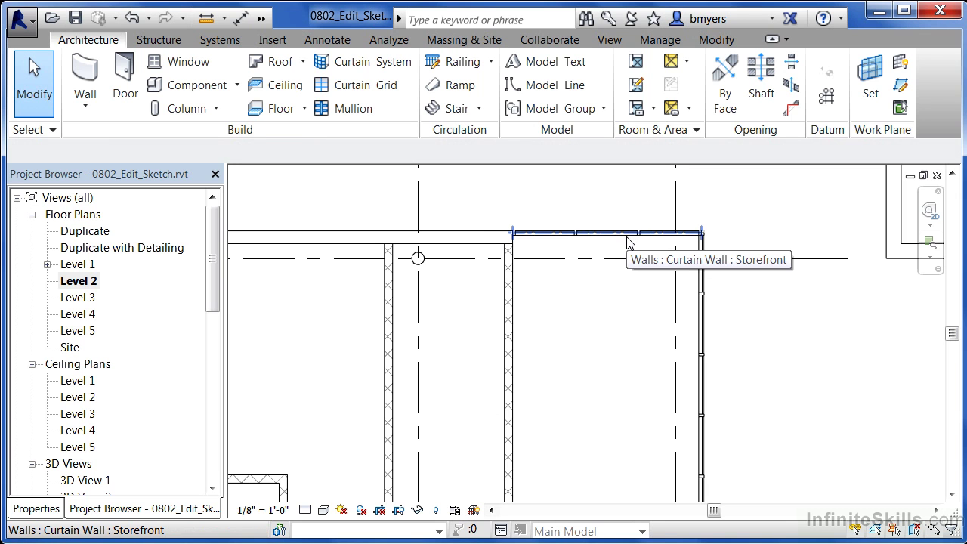
key("Tab")
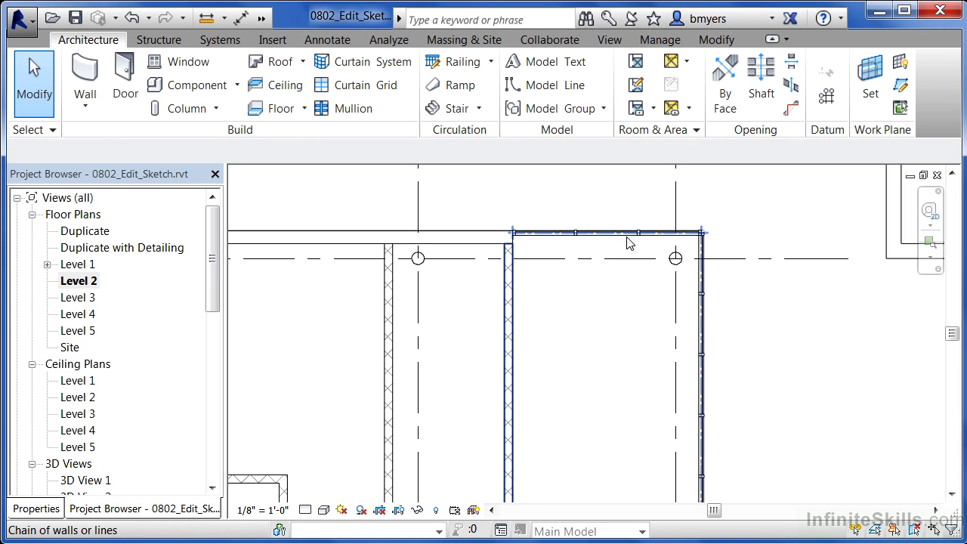
key("Tab")
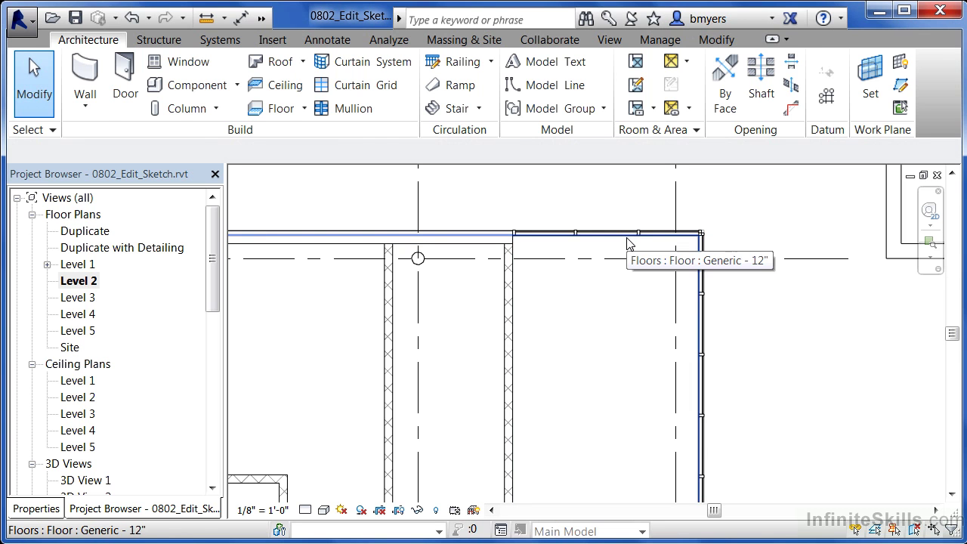
left_click(627, 243)
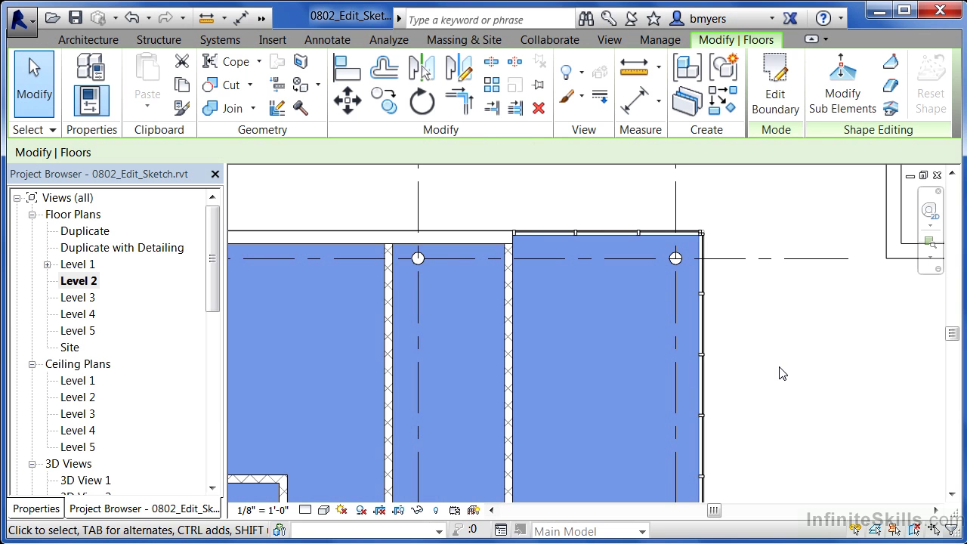
scroll(769, 242, "down", 5)
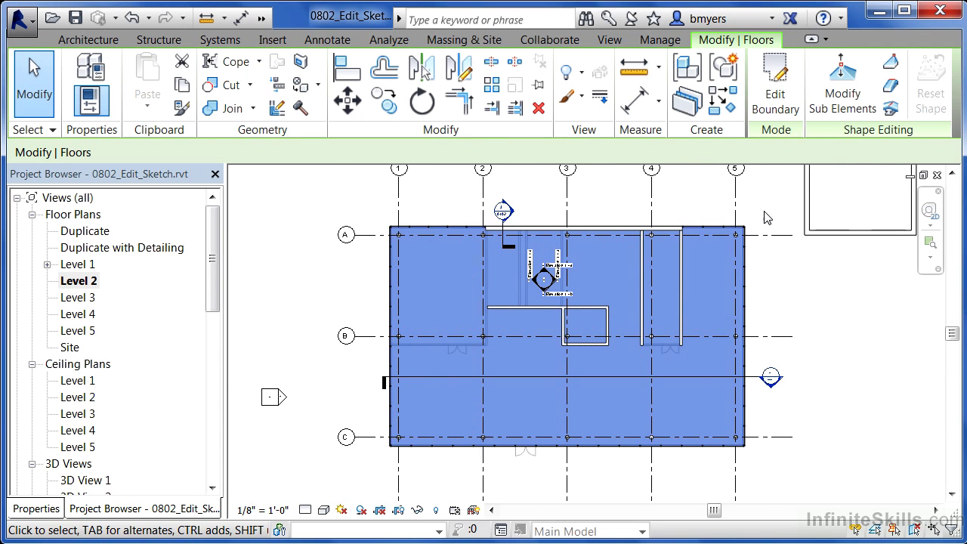
left_click(776, 106)
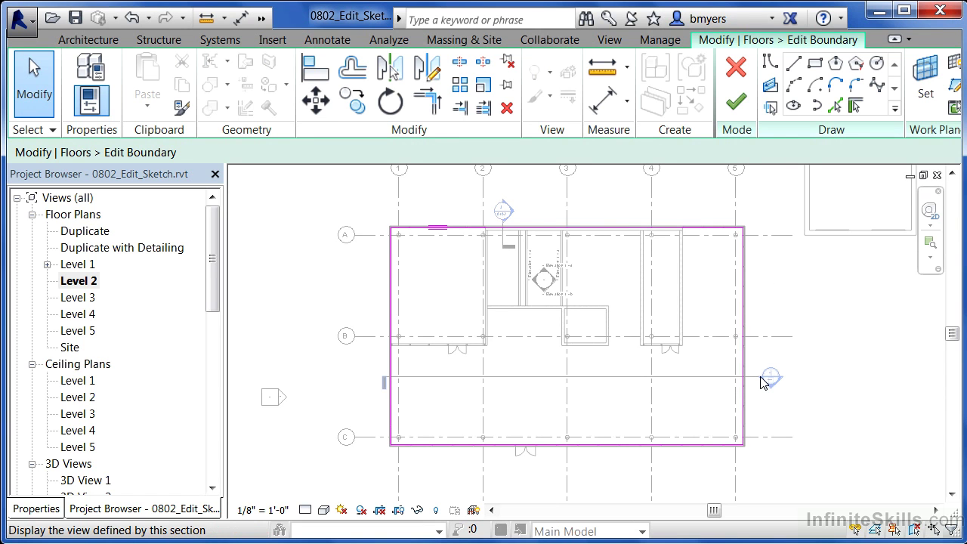
left_click(713, 236)
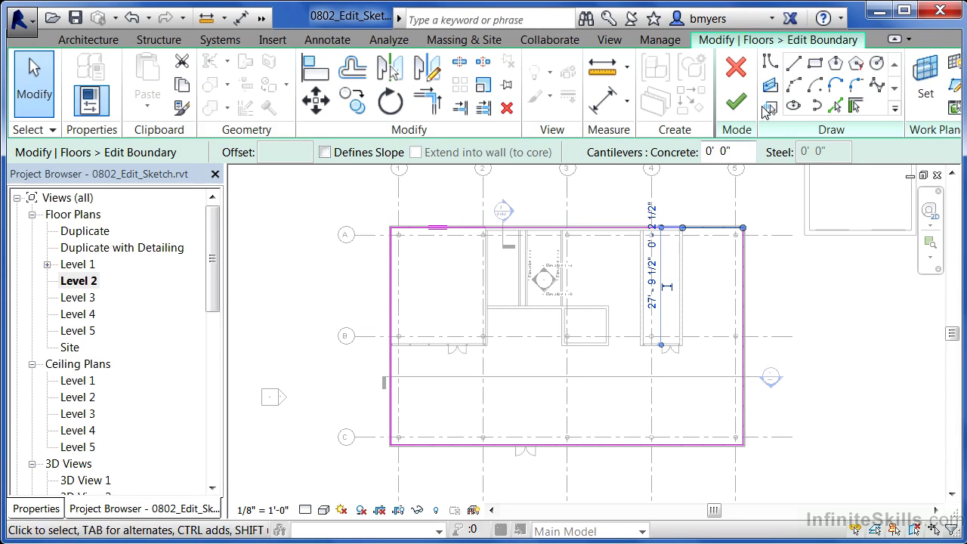
left_click(761, 271)
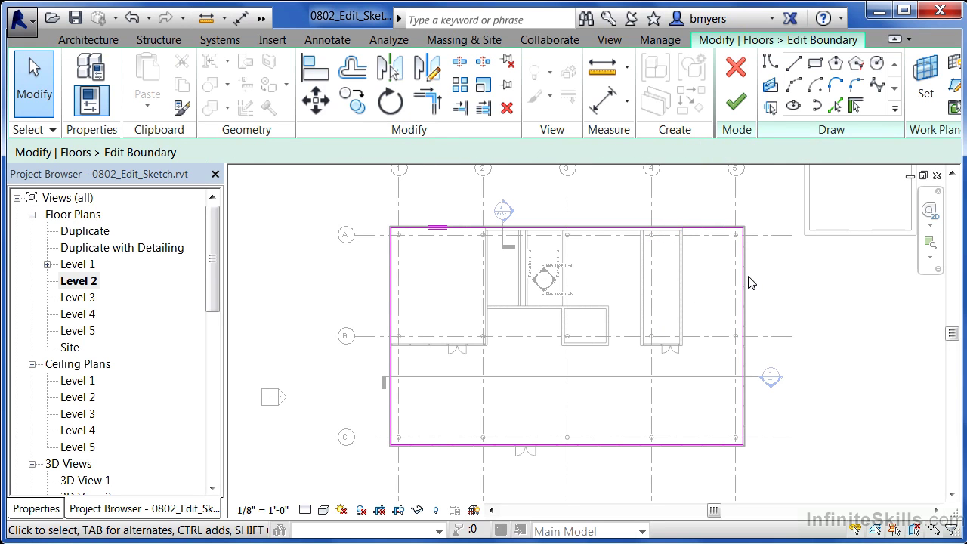
scroll(604, 318, "up", 5)
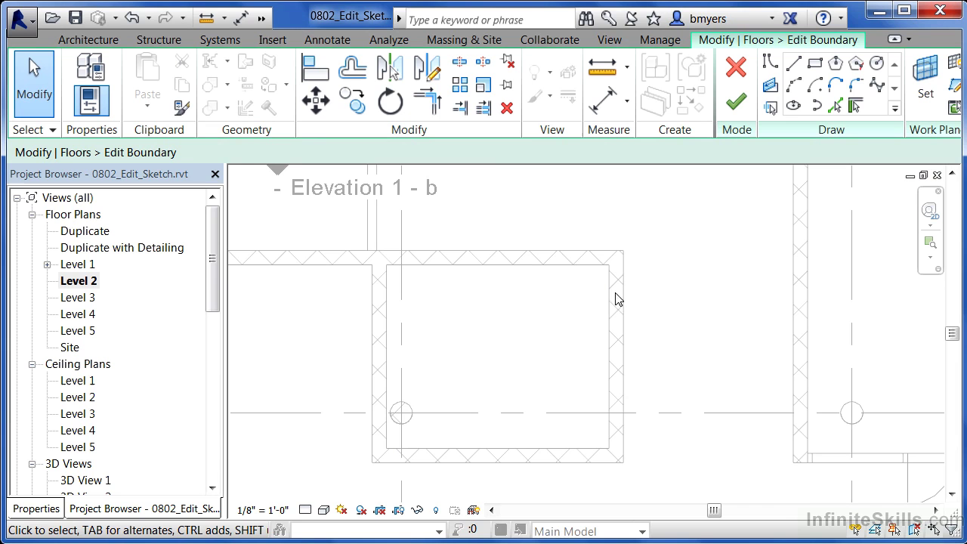
Step: Draw a rectangle between the small room's inner corners and lock its bottom, right and left edges
left_click(814, 67)
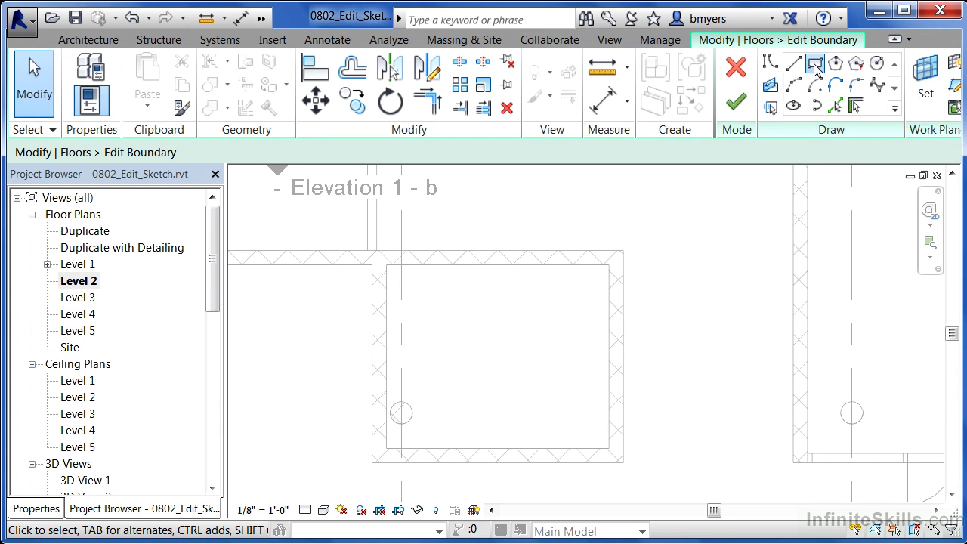
left_click(387, 266)
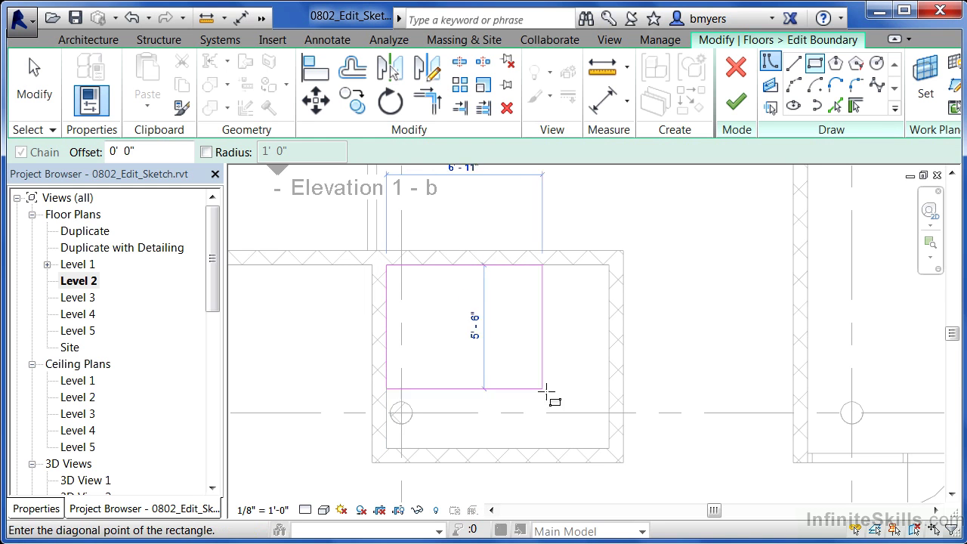
left_click(610, 447)
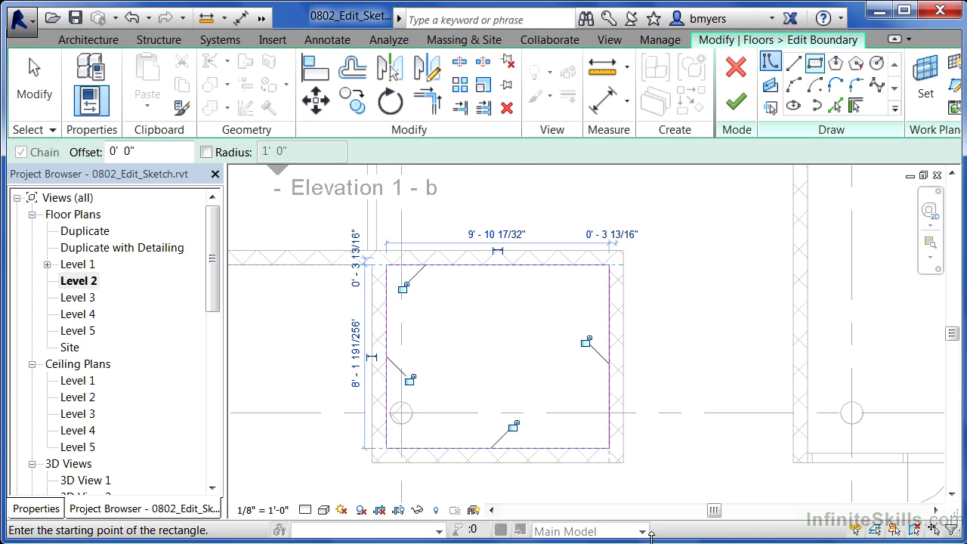
left_click(513, 427)
left_click(585, 341)
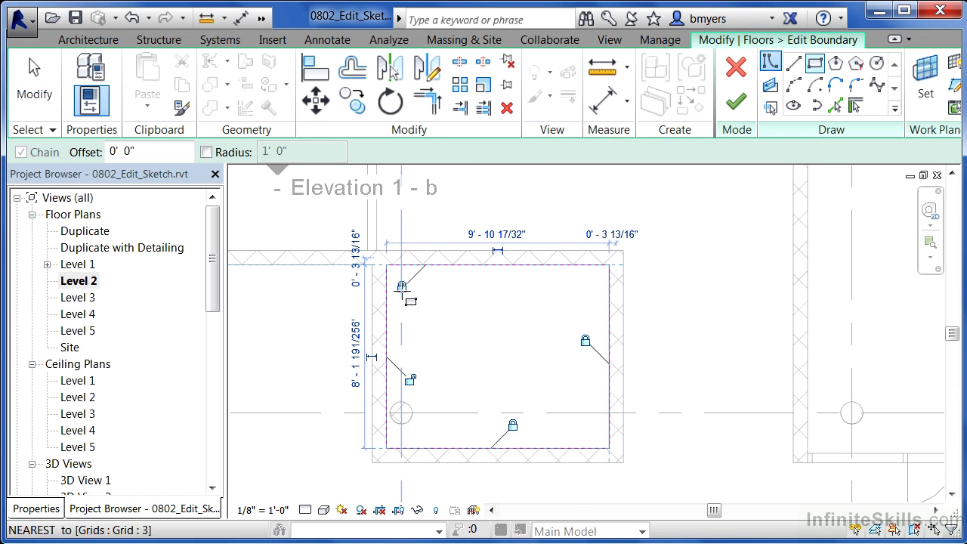
left_click(409, 379)
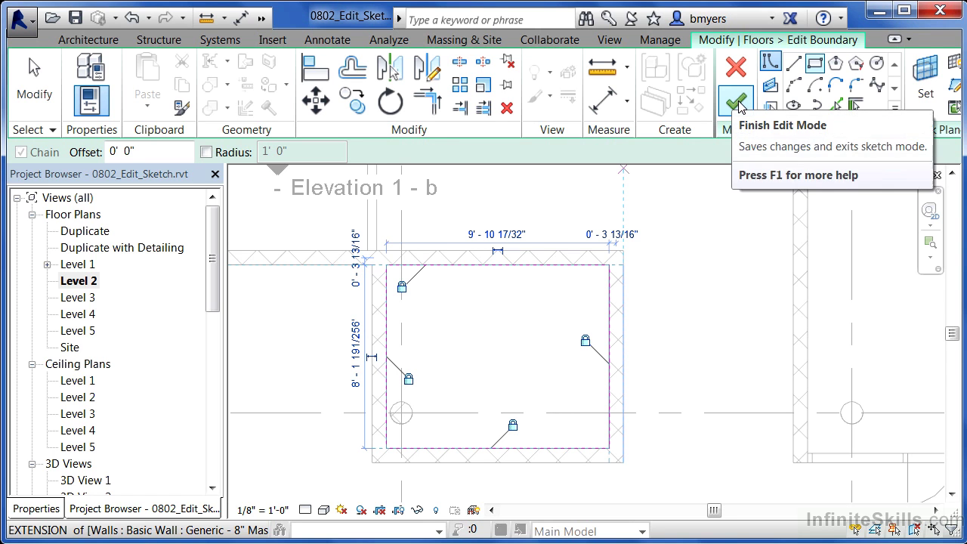
Step: Finish the boundary edit, attaching the walls below to the floor's bottom, and zoom out
left_click(736, 103)
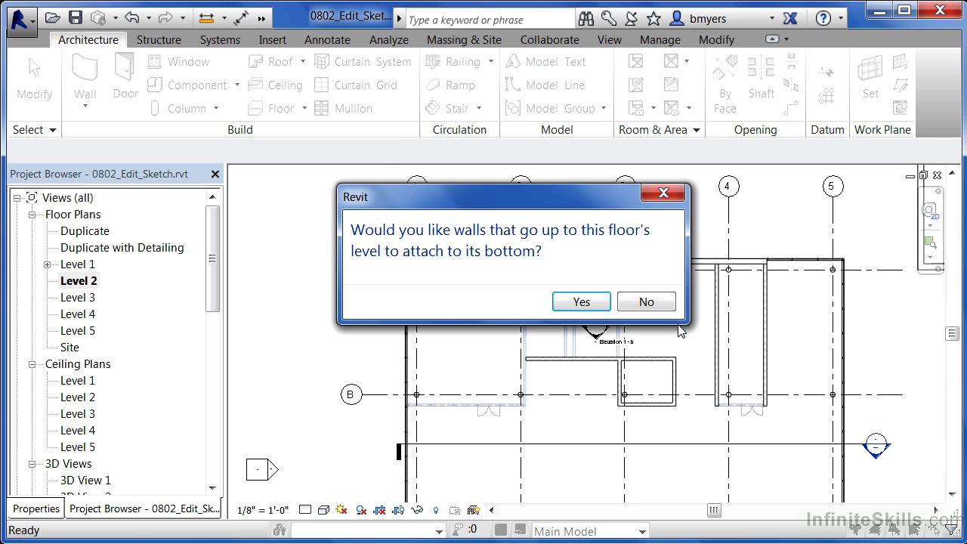
left_click(581, 302)
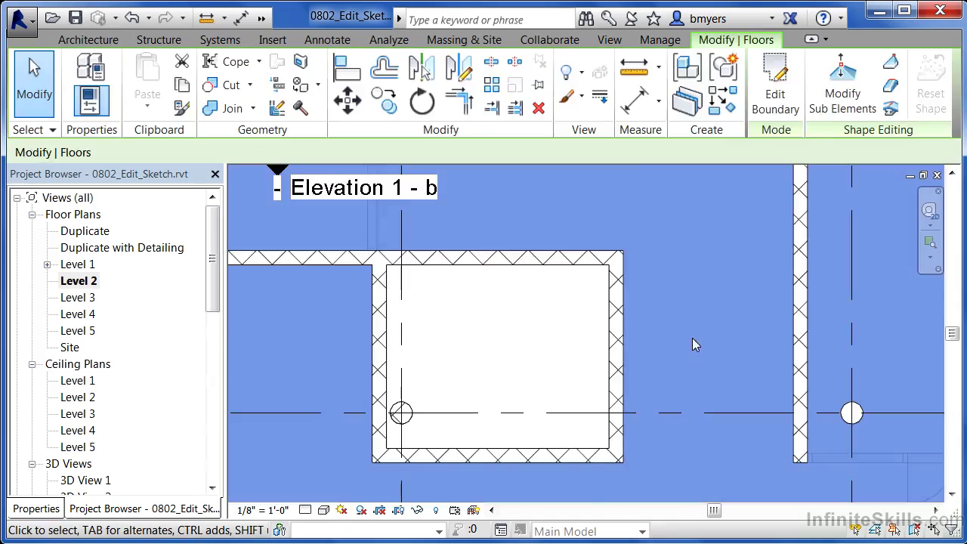
left_click(692, 339)
scroll(646, 289, "down", 5)
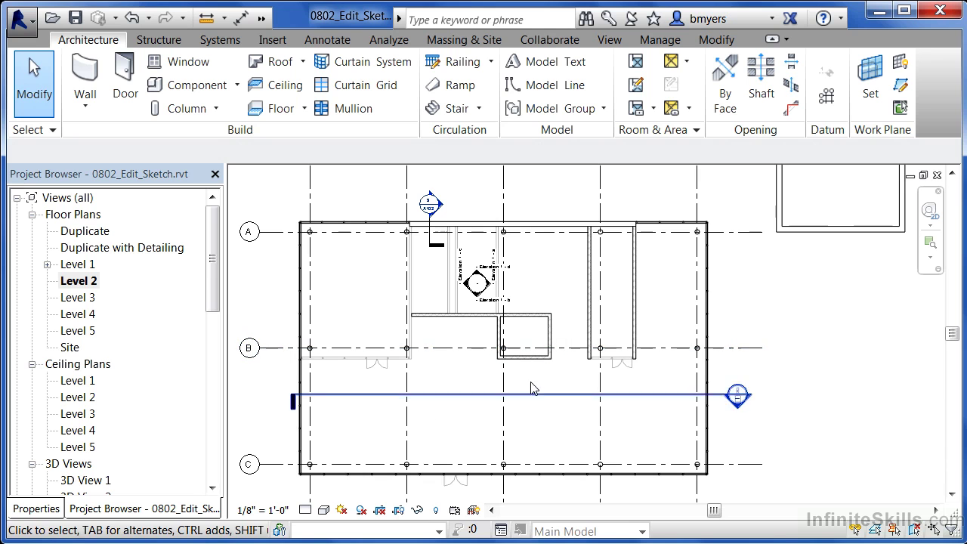
Step: Switch the Level 2 view's Visual Style to Shaded
left_click(324, 510)
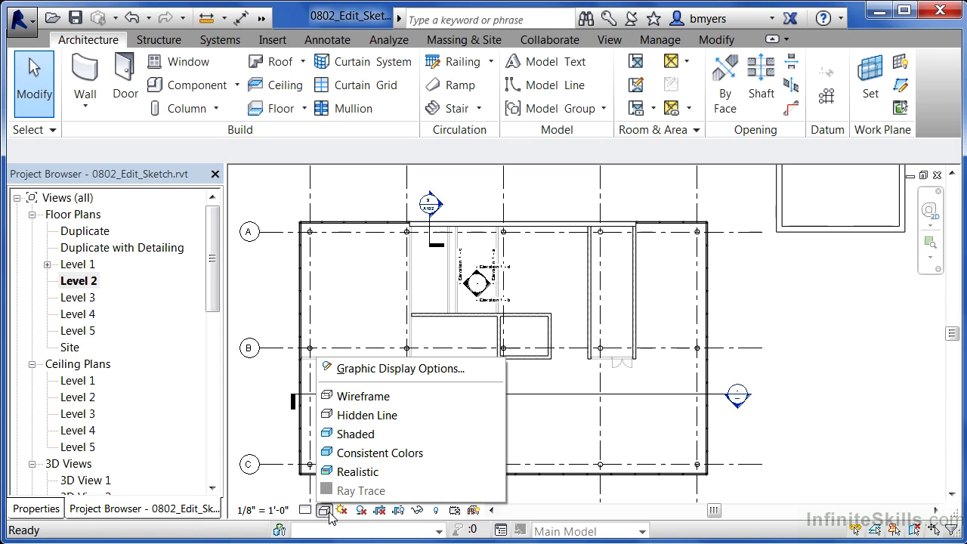
left_click(349, 436)
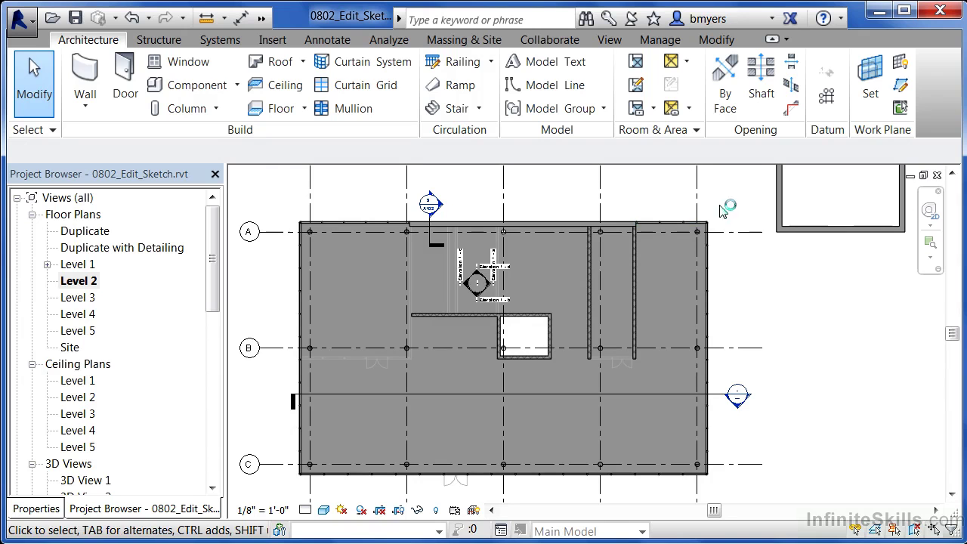
Step: Select the floor, filter the selection to Floors only, and enter Edit Boundary
left_click(704, 229)
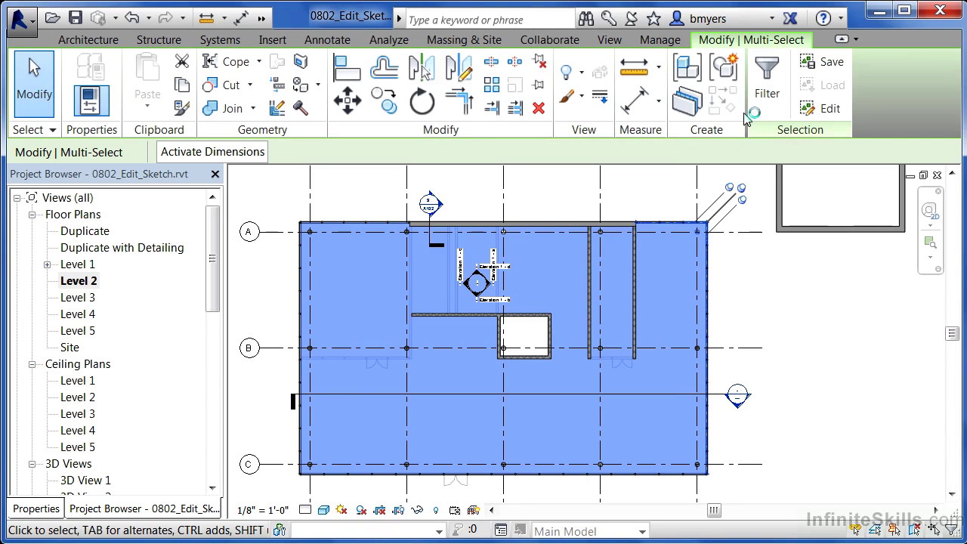
left_click(767, 80)
left_click(618, 195)
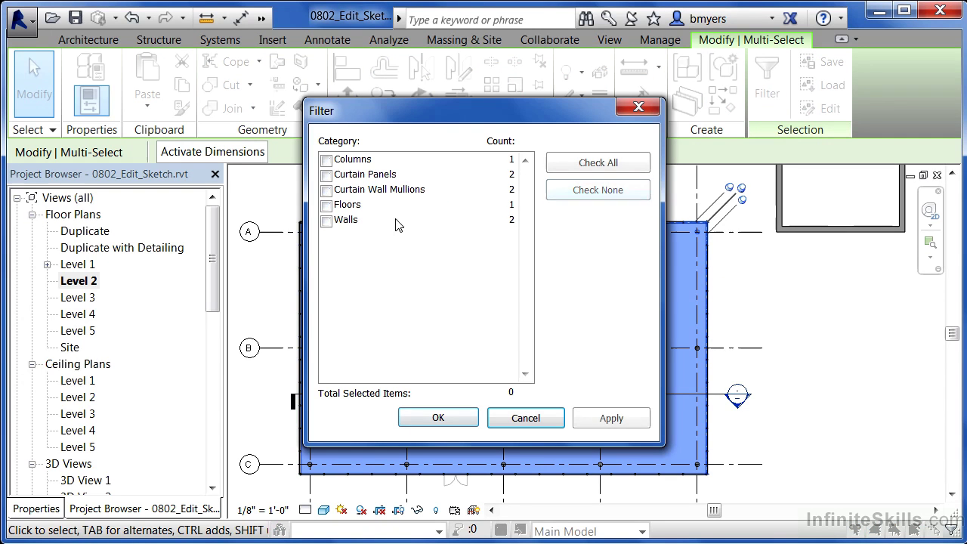
left_click(326, 204)
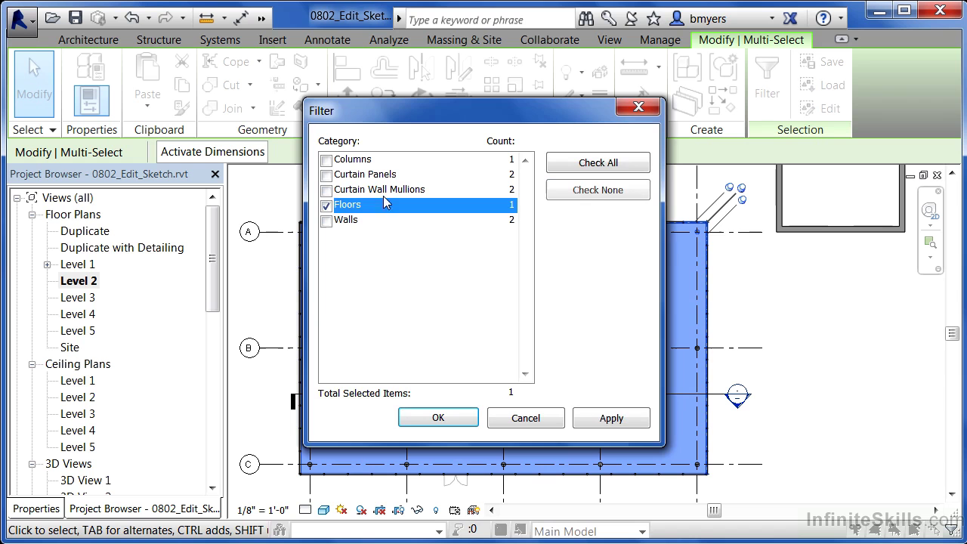
left_click(456, 415)
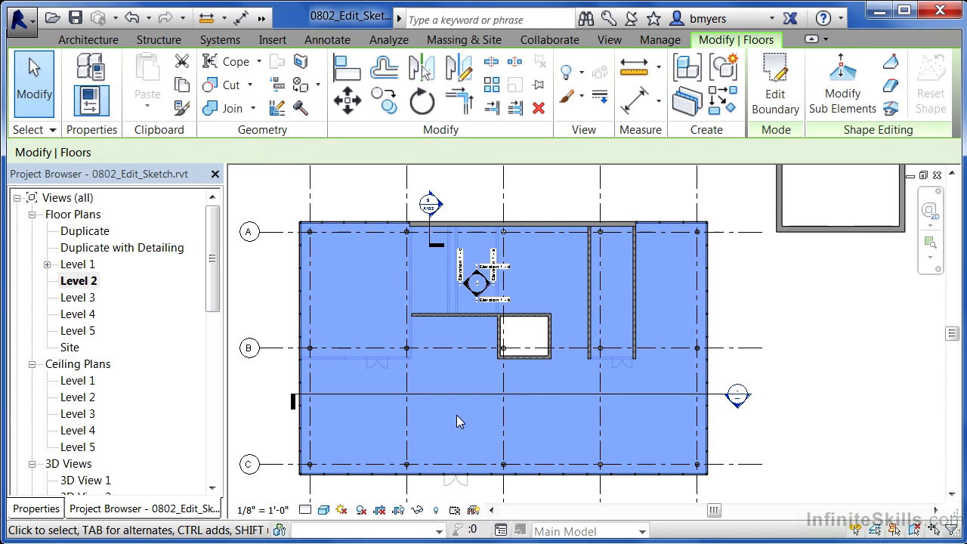
left_click(778, 111)
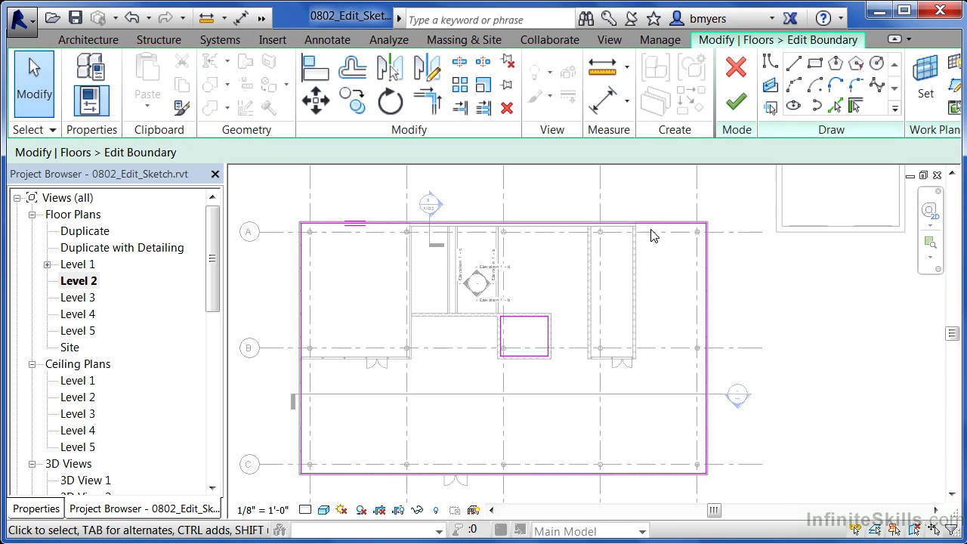